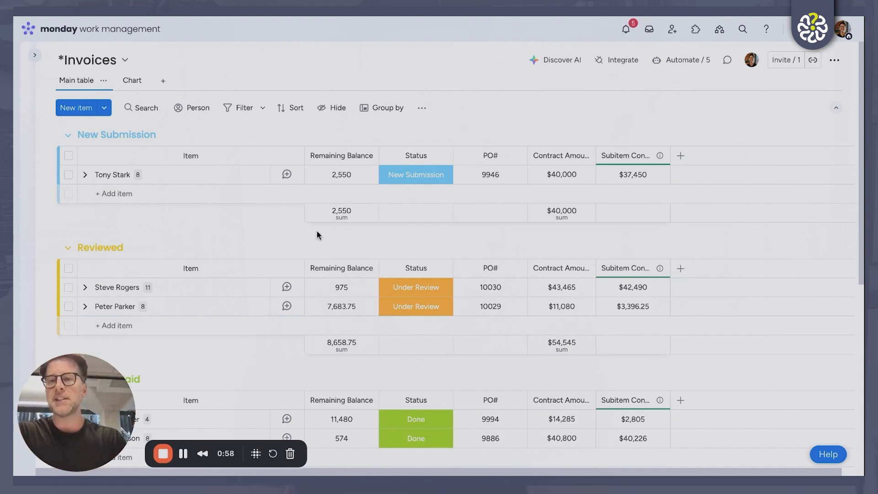
Collapse all groups on the Invoices board and expand them all again
mouse_move(64, 139)
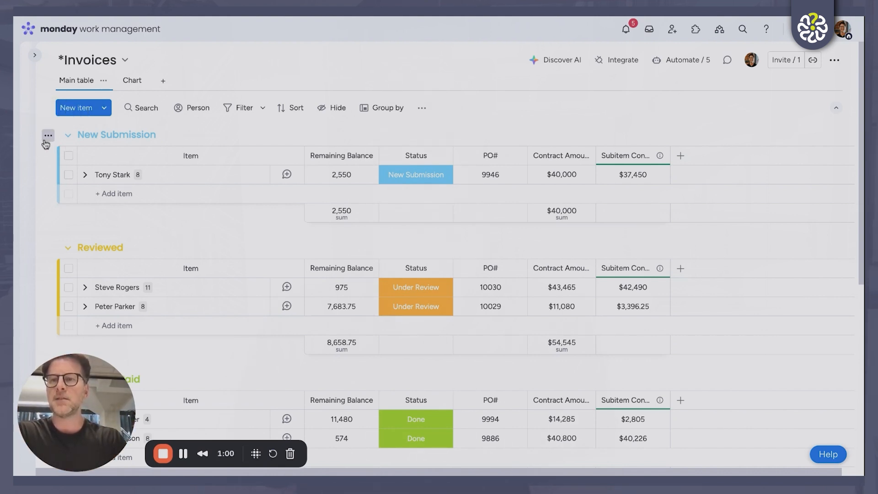
left_click(48, 135)
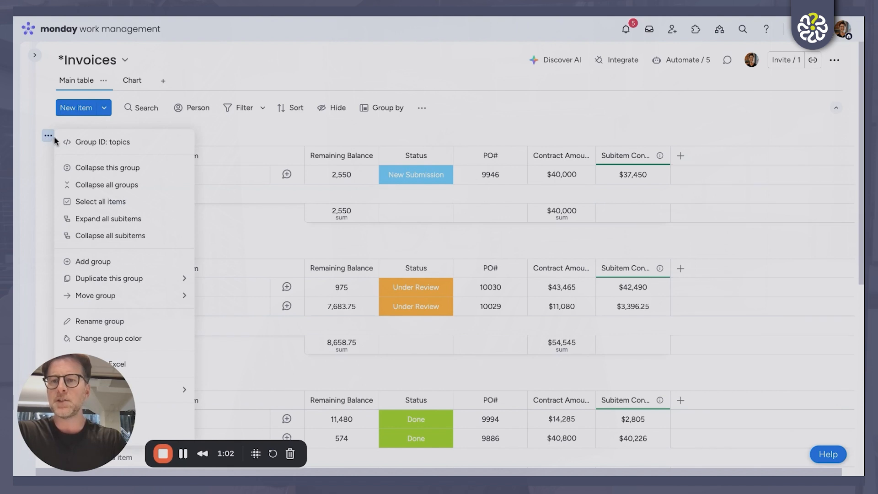
left_click(92, 186)
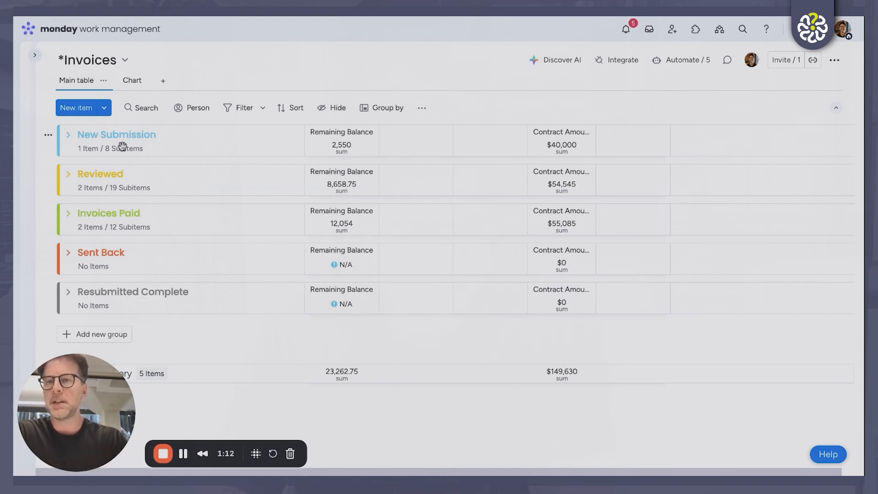
left_click(48, 136)
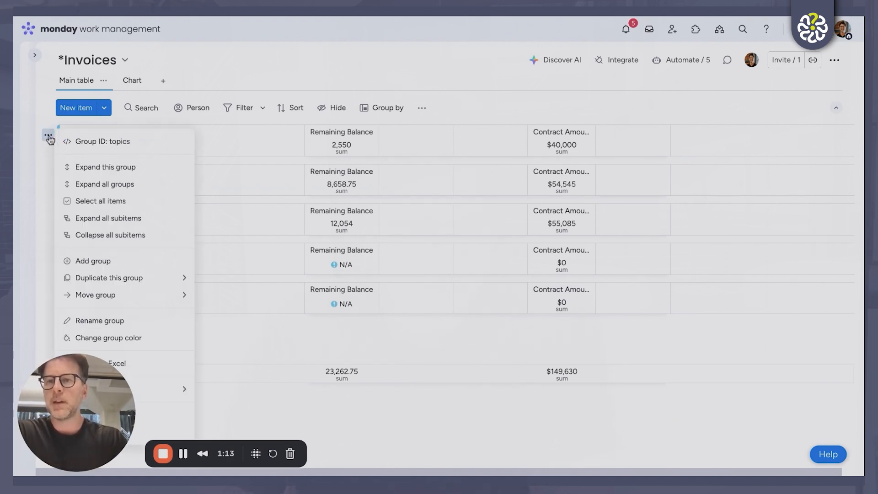
left_click(109, 185)
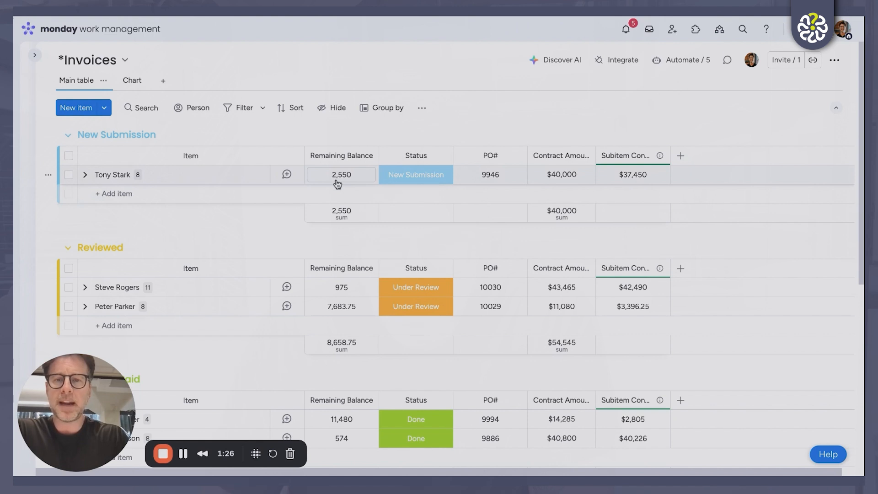
Check the status labels available for the New Submission item and for its July - September 3 subitem
left_click(420, 177)
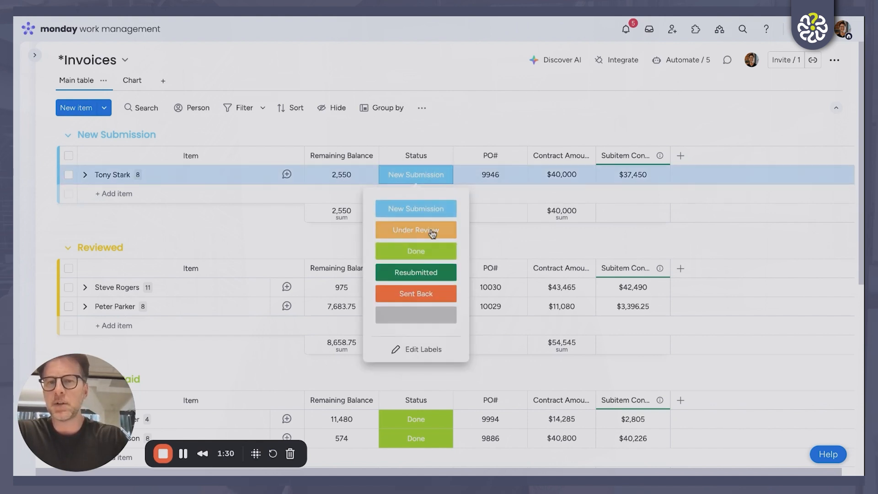
left_click(446, 131)
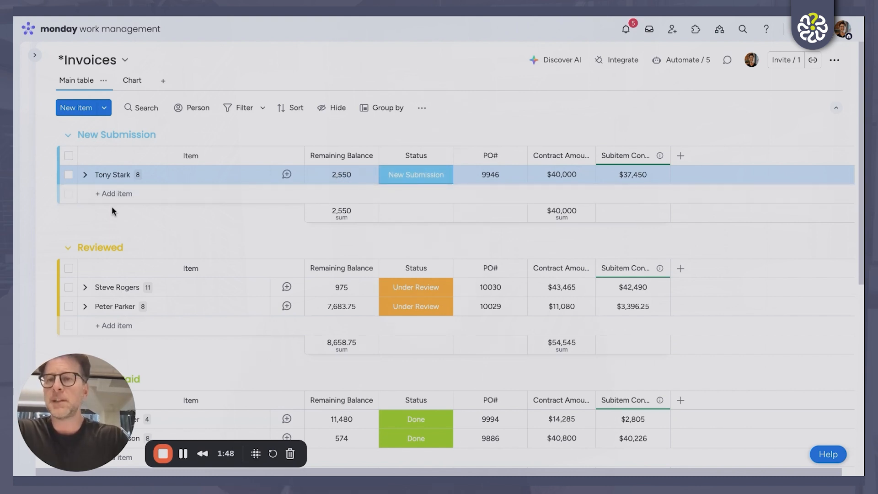
left_click(86, 176)
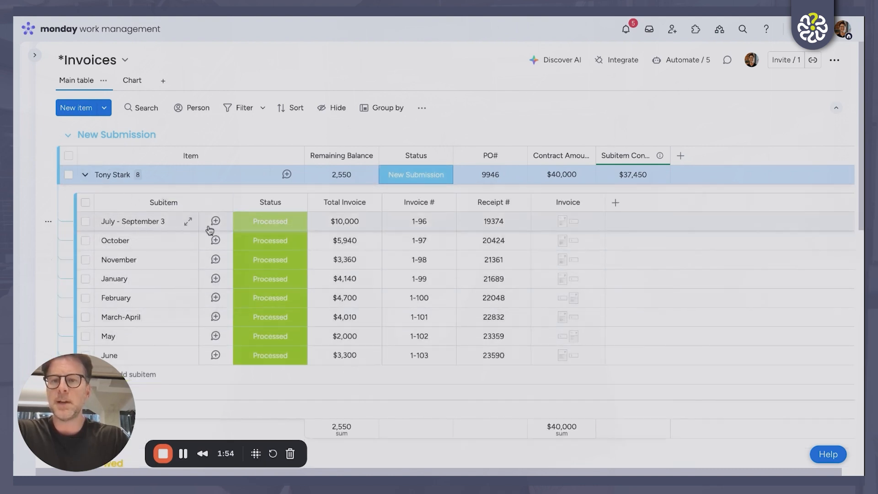
left_click(266, 224)
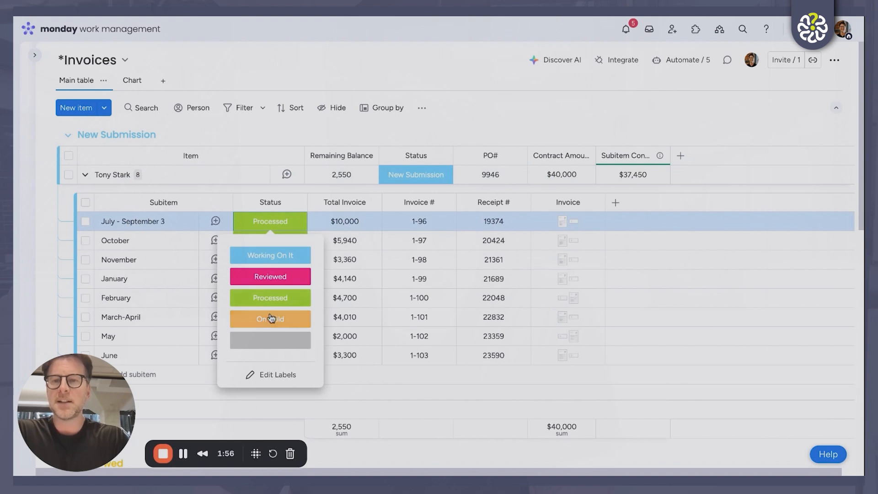
left_click(280, 229)
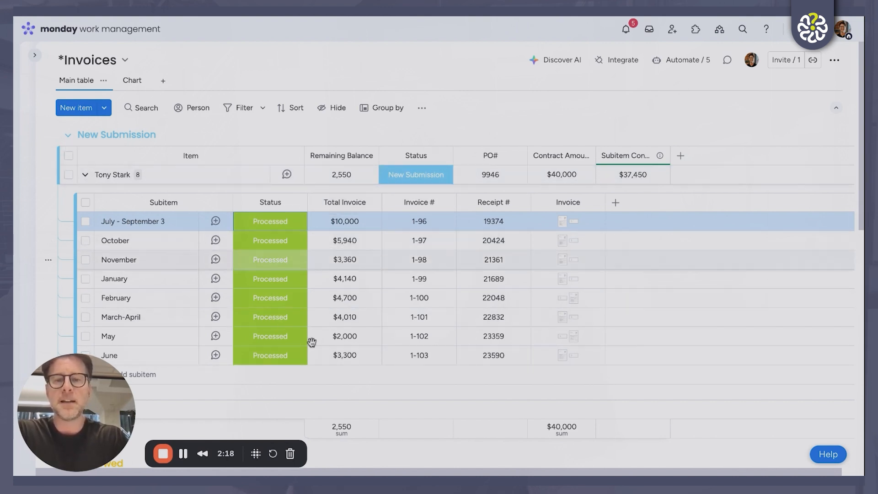
Set the June subitem's Total Invoice to $2,000
left_click(351, 353)
type("2")
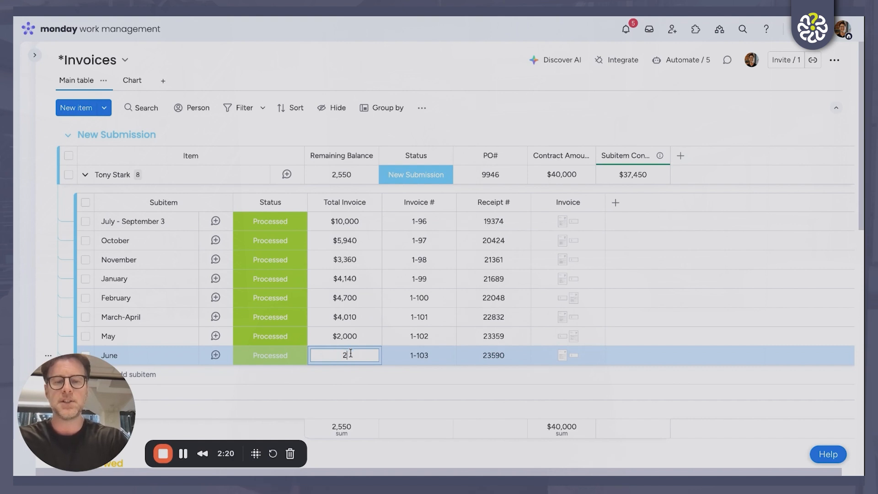
type(",000")
key("Return")
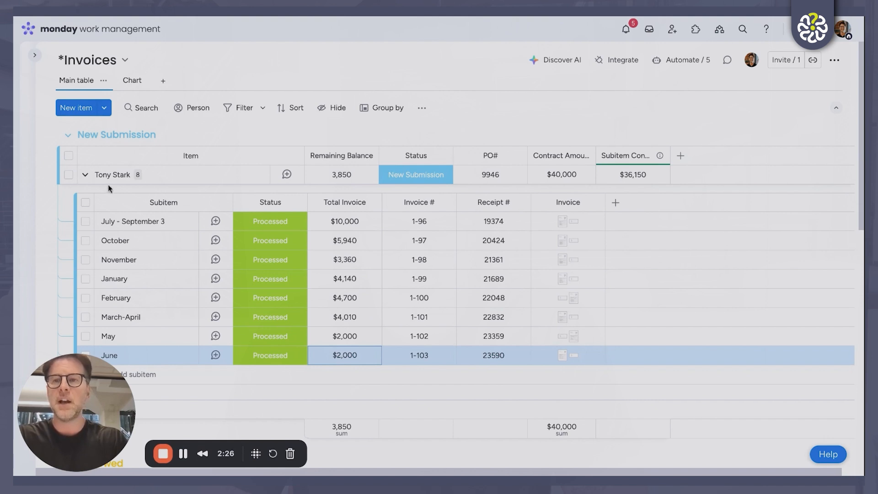
Collapse the New Submission item's subitems and set the item's status to Under Review
left_click(84, 179)
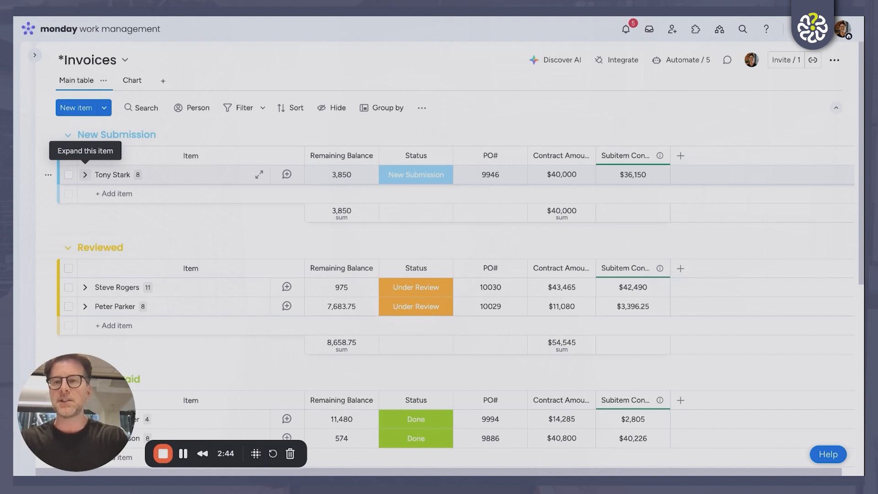
left_click(407, 178)
left_click(428, 232)
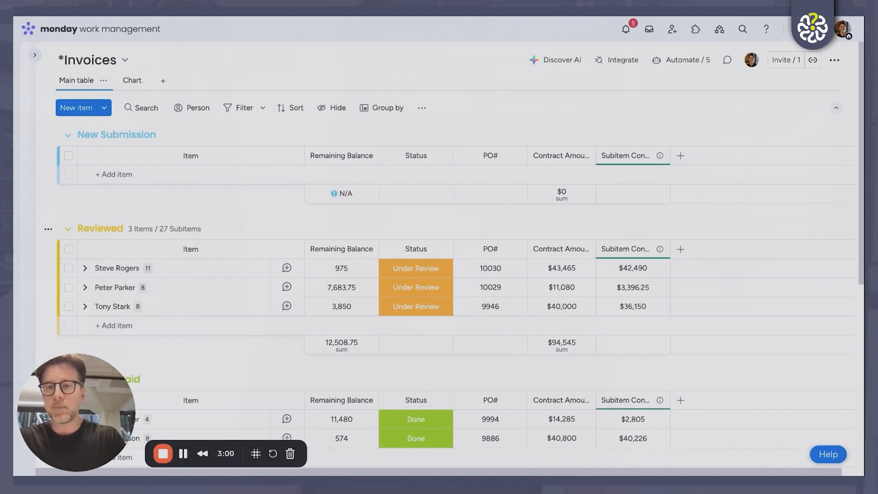
Expand the first item in the Reviewed group and look through its monthly invoice subitems
left_click(85, 268)
scroll(87, 272, "down", 5)
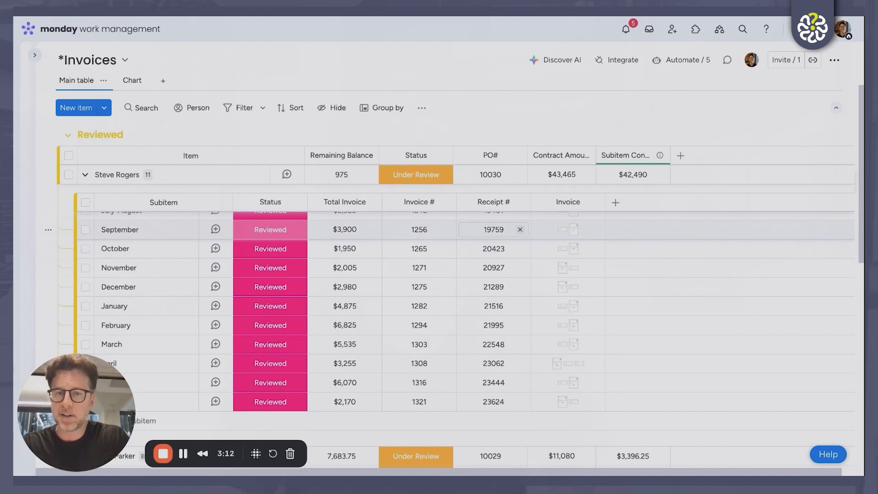
Look at the board's integrations and automations gallery and its board options, and return to the main table
left_click(617, 61)
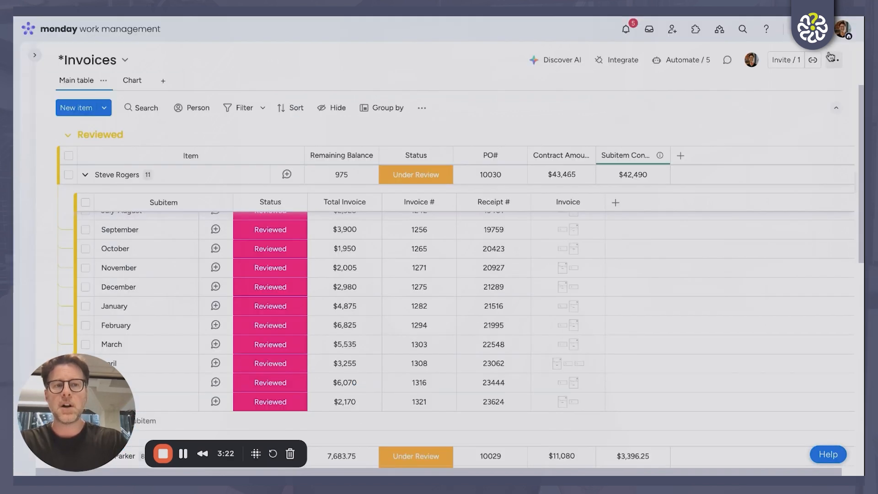
left_click(835, 60)
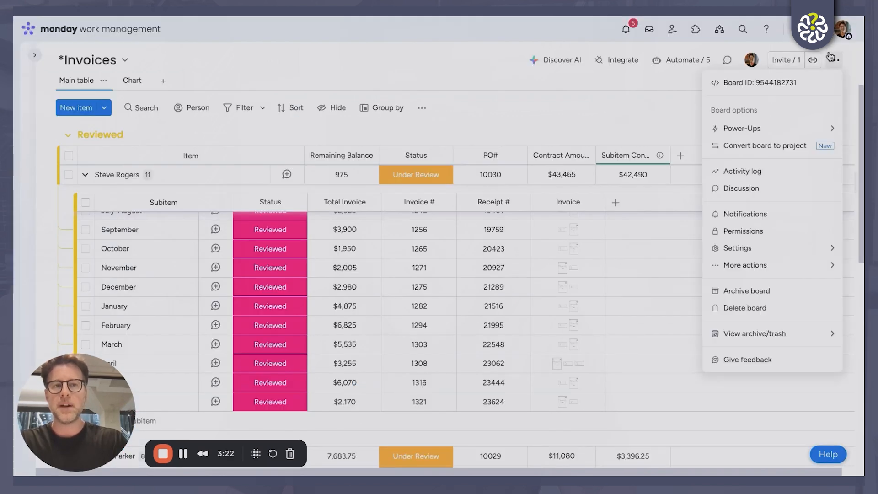
left_click(548, 97)
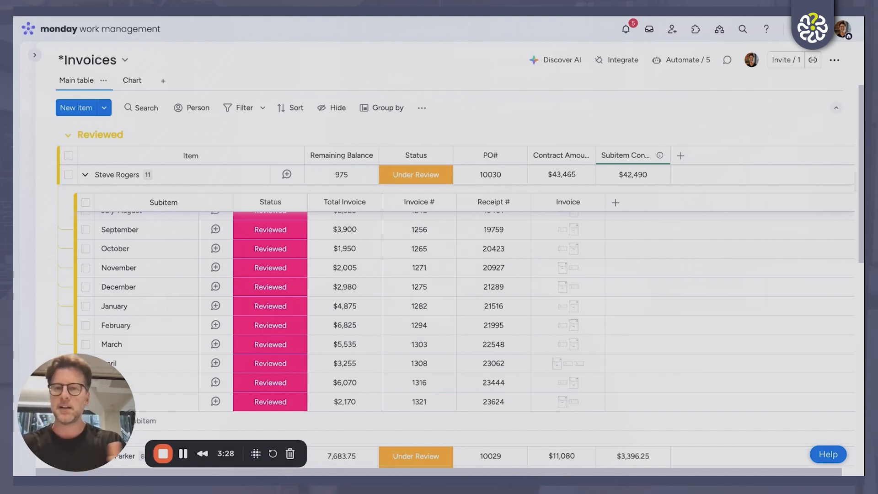
Start a new update on the first Reviewed item and mention the teammate in it
left_click(287, 176)
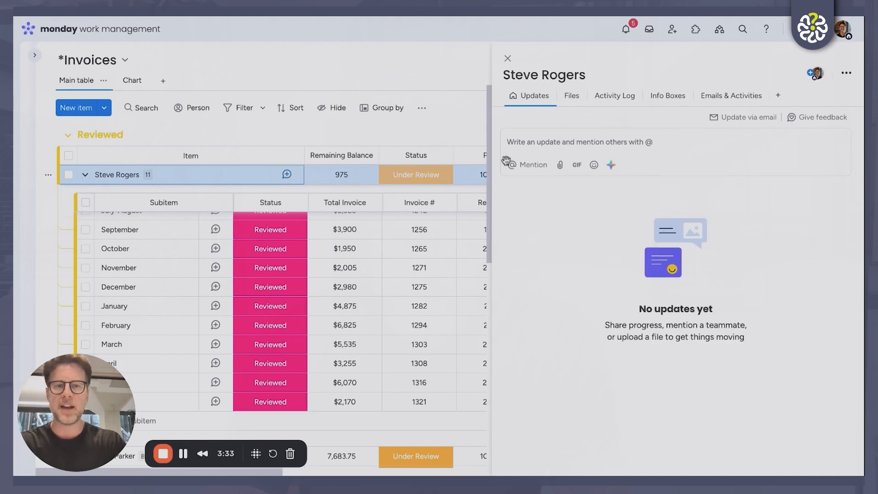
left_click(547, 142)
type("@alan")
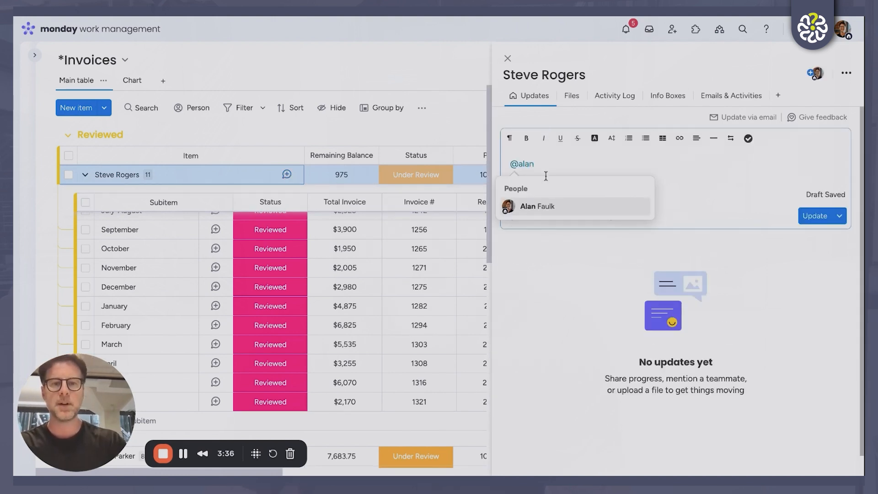
left_click(555, 208)
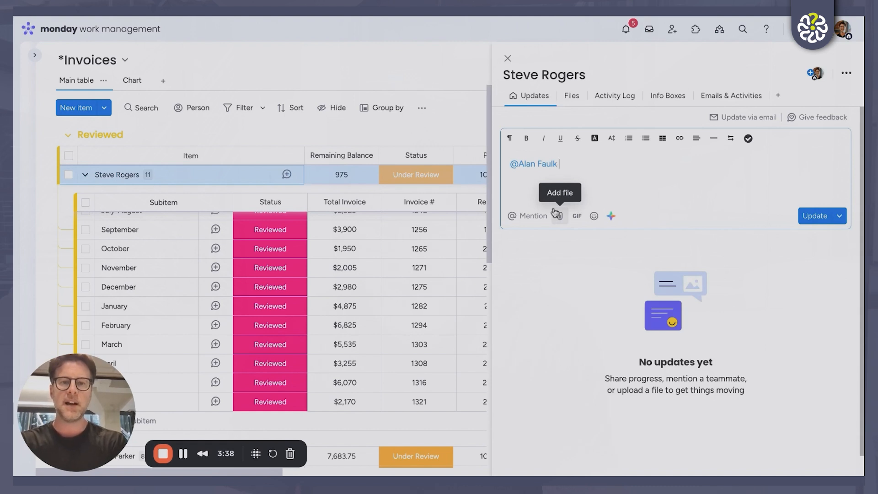
Write "Look into this - make sure documentation is complete" after the mention and post the update
type("Look into th")
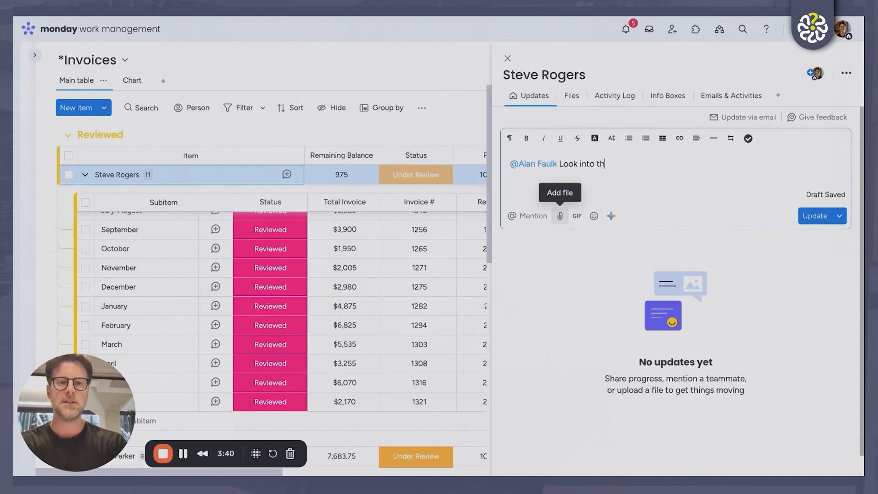
type("is - make sure ")
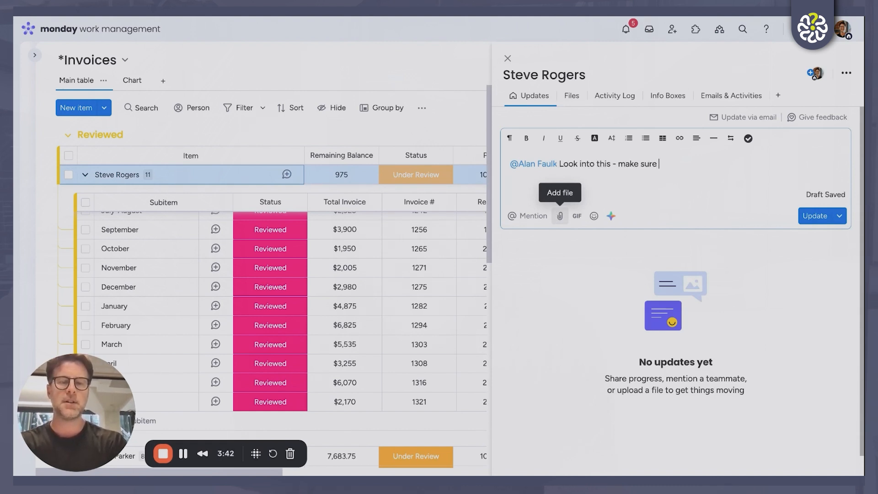
type("docm")
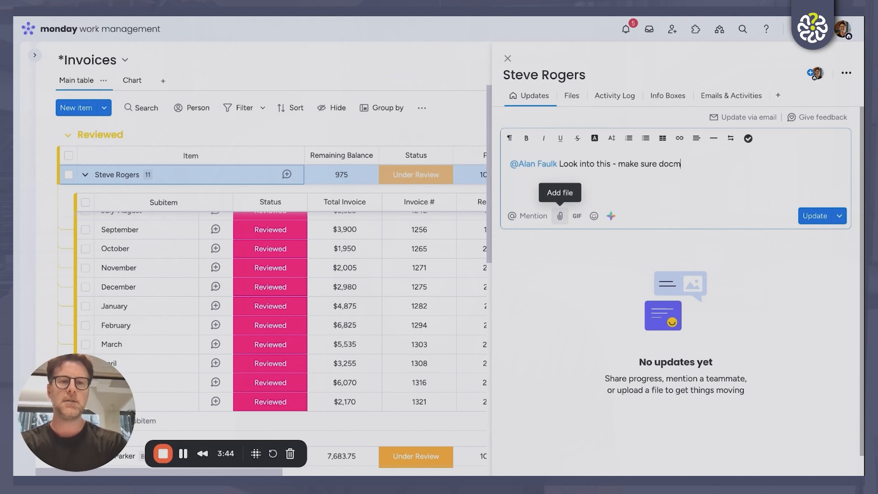
key("BackSpace")
type("umentation is c")
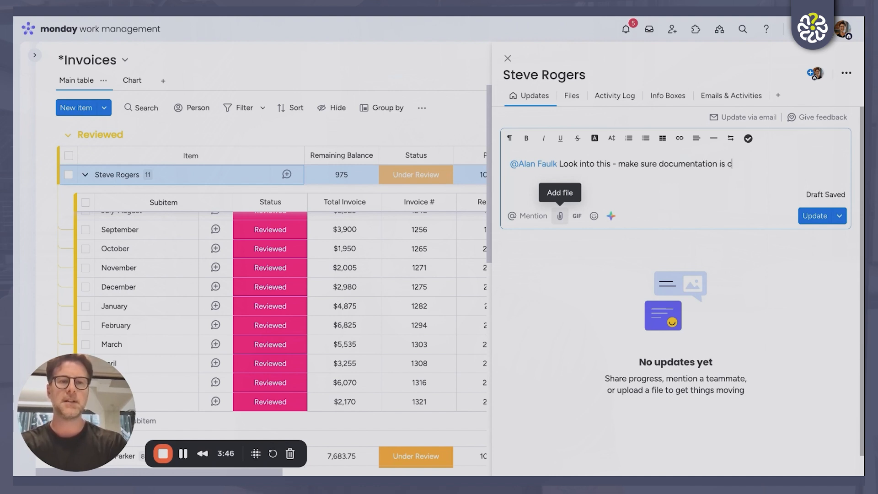
type("ompklete")
key("BackSpace")
key("BackSpace")
key("BackSpace")
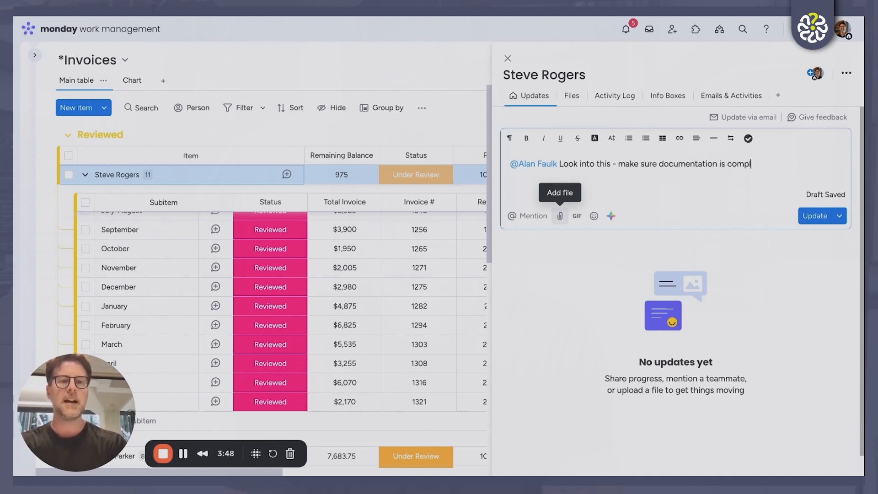
type("ete")
left_click(815, 216)
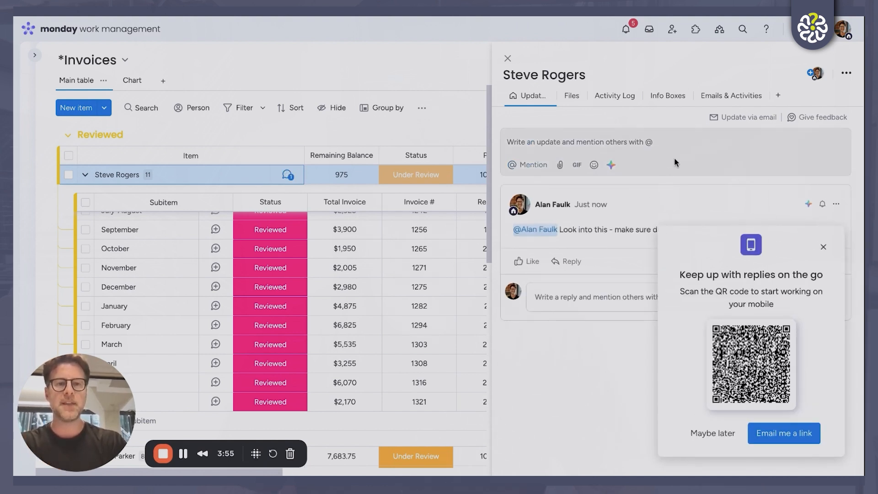
Dismiss the mobile app prompt and like the posted update
left_click(658, 68)
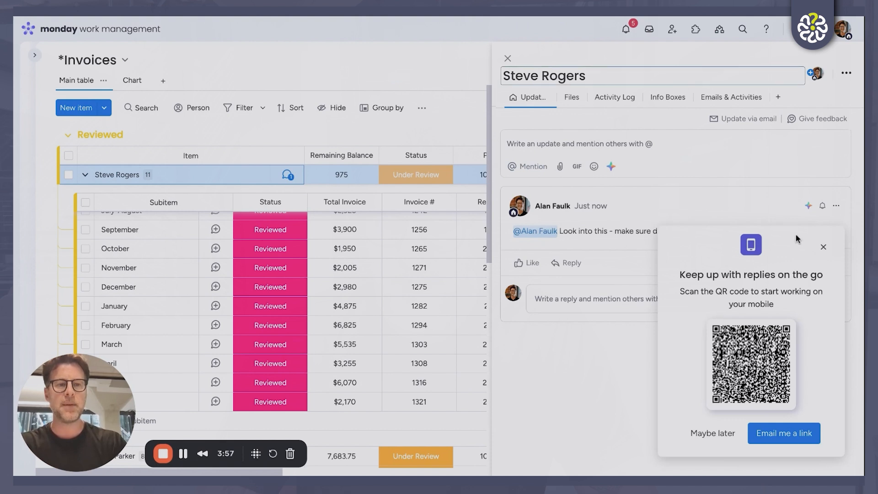
left_click(823, 247)
left_click(528, 261)
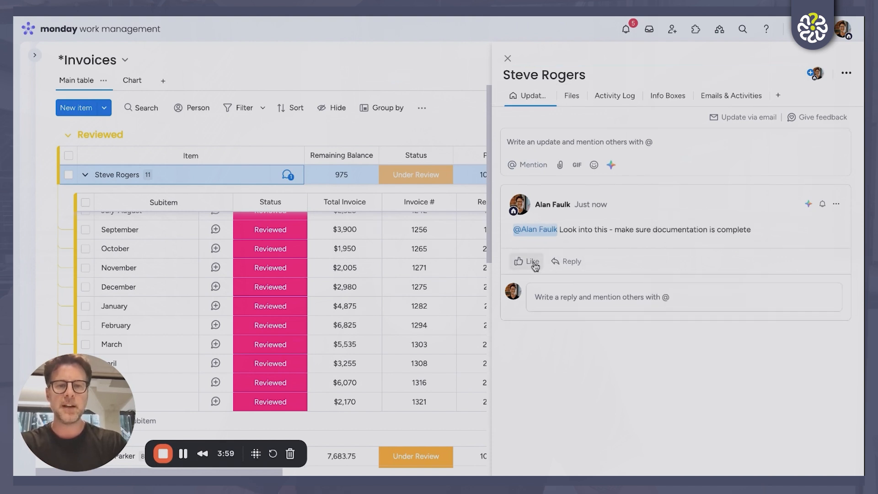
Reply "It's done" to the update and close the item's updates
left_click(551, 284)
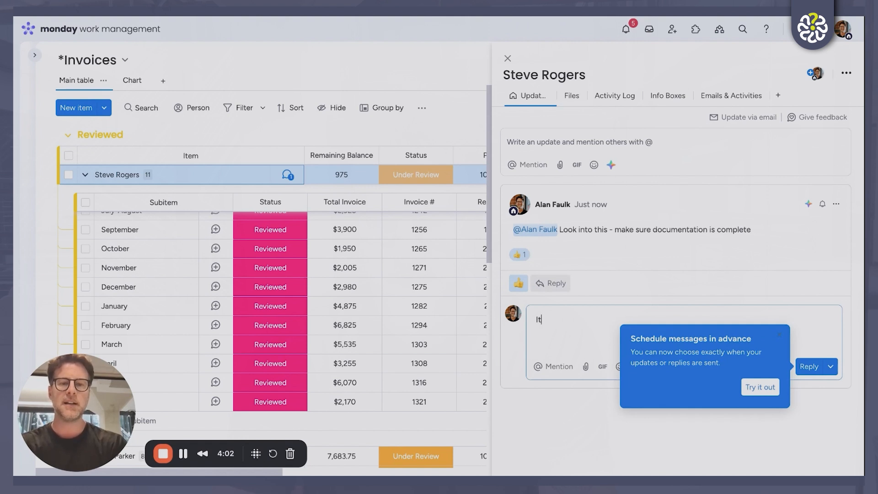
type("It's done")
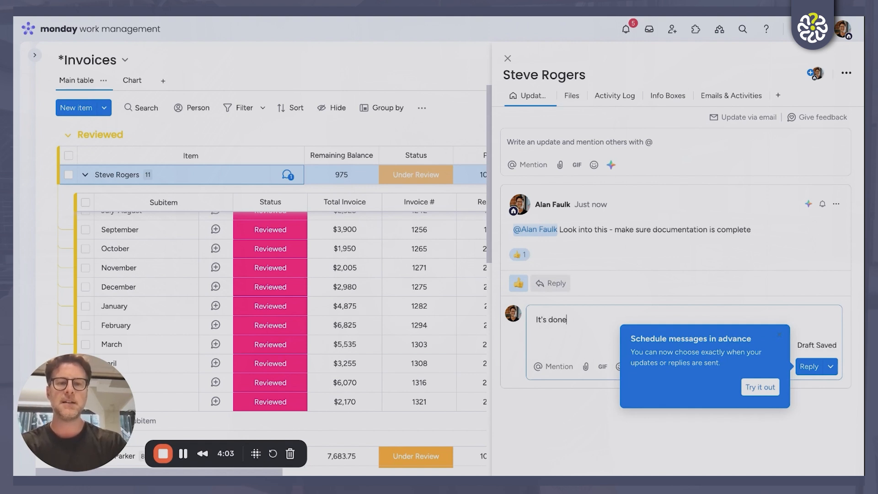
left_click(814, 368)
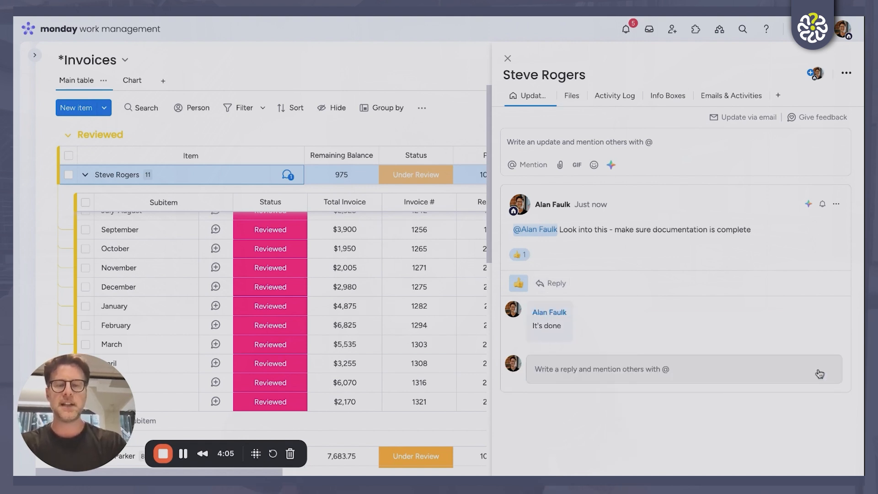
left_click(508, 59)
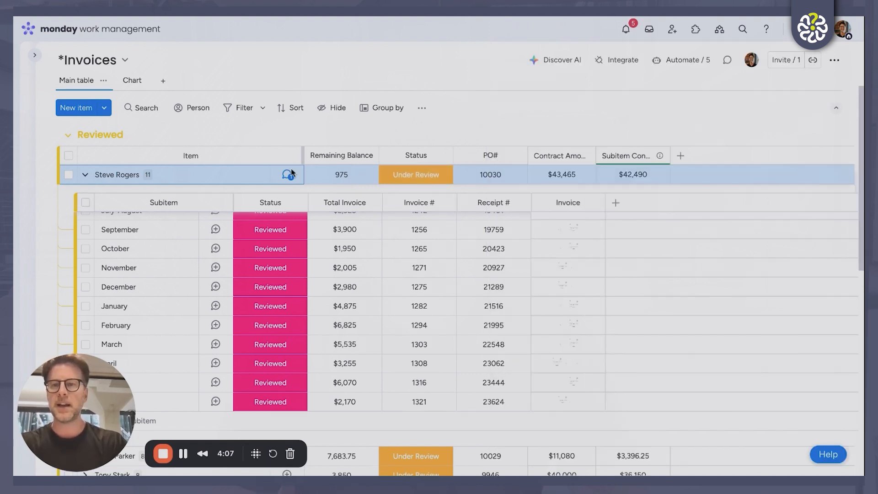
Collapse the first Reviewed item's subitems and reopen its update conversation to view it
left_click(85, 175)
scroll(252, 195, "up", 1)
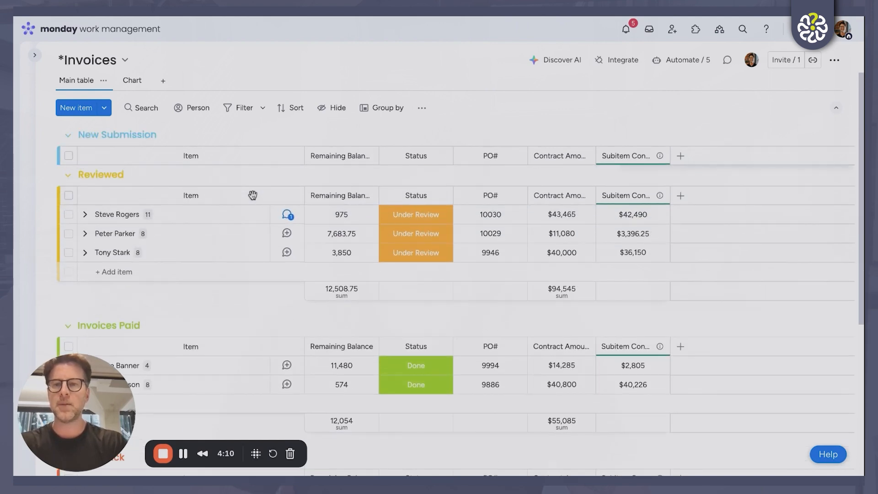
left_click(287, 224)
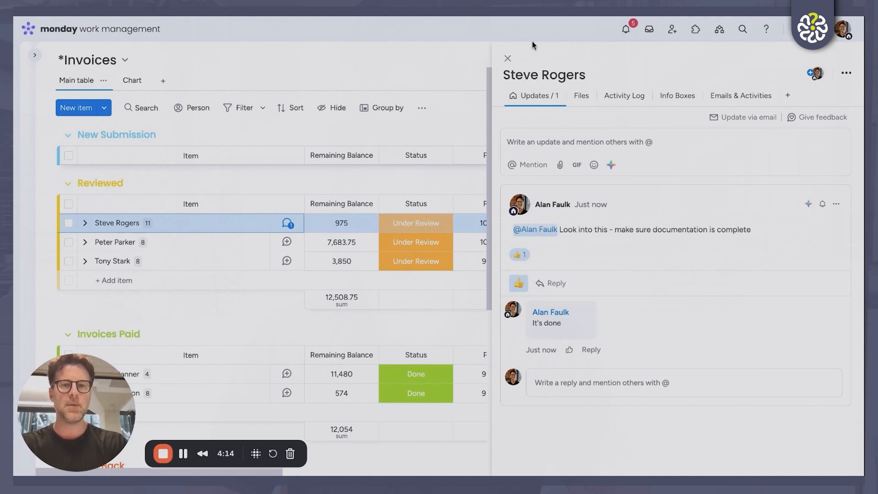
Close the item's updates and review the Invoices board's Chart view, including its contract, invoiced and remaining balance widgets
left_click(507, 58)
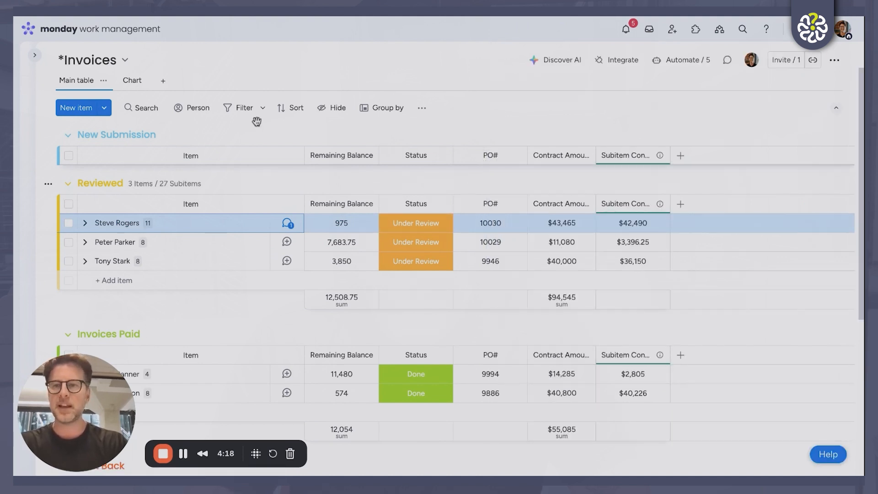
left_click(133, 81)
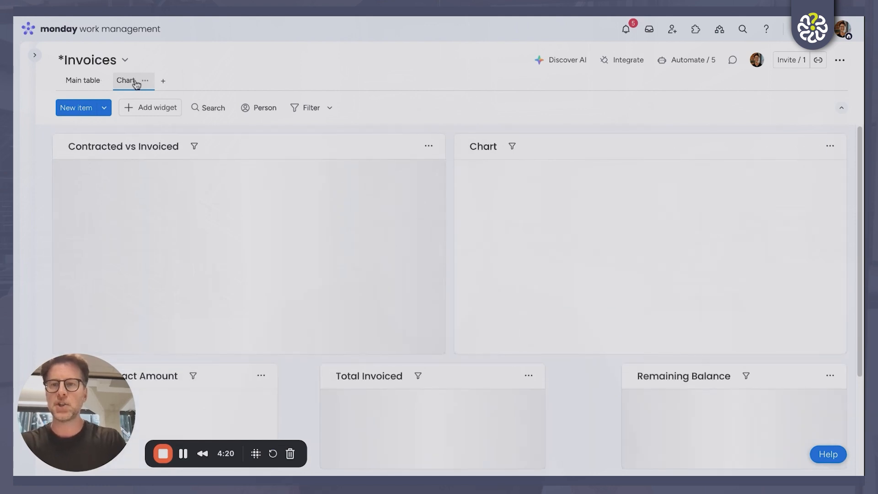
scroll(359, 183, "down", 3)
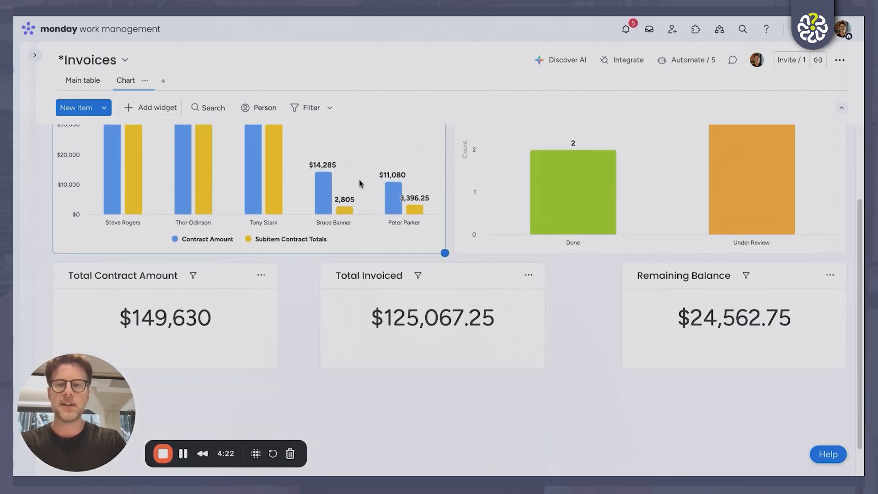
scroll(359, 183, "up", 2)
scroll(457, 274, "up", 1)
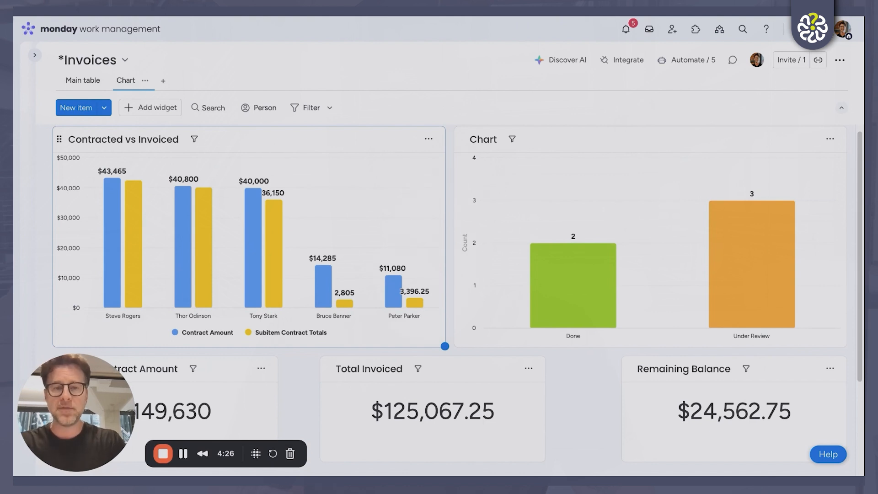
Drill into the Under Review bar to examine its underlying invoices, close the details, and inspect the Contracted vs Invoiced bars
left_click(769, 281)
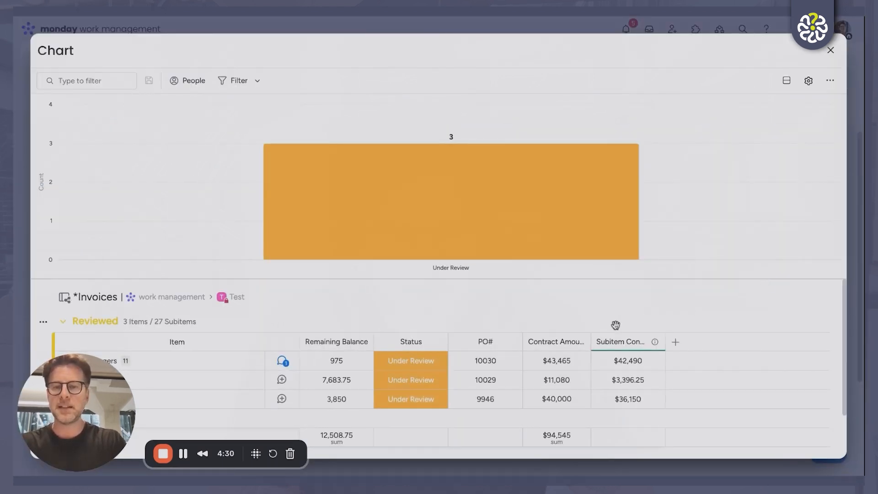
scroll(616, 324, "down", 2)
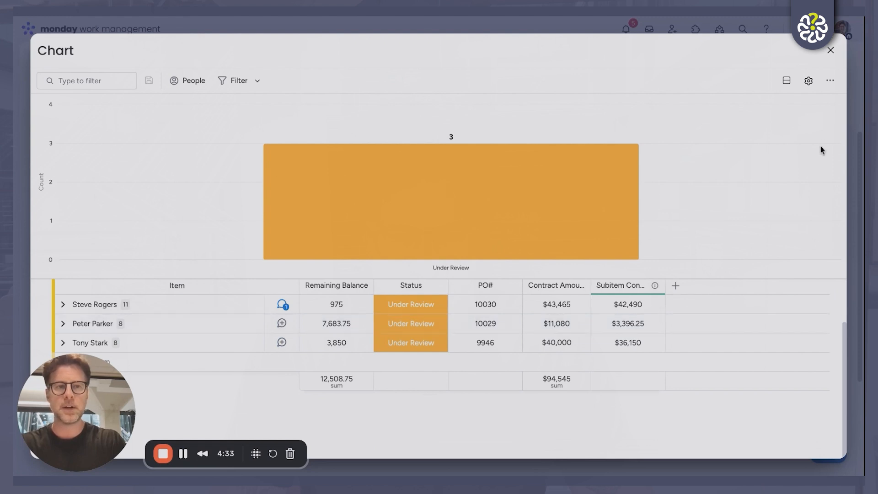
left_click(831, 50)
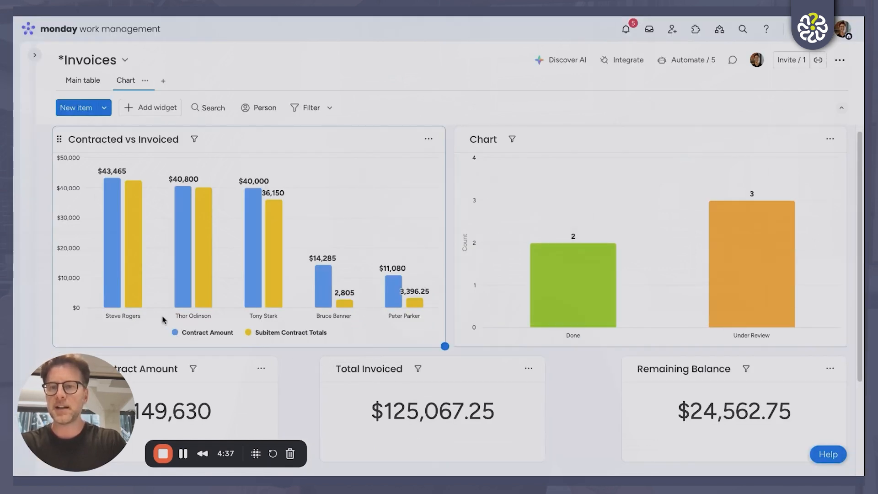
mouse_move(139, 277)
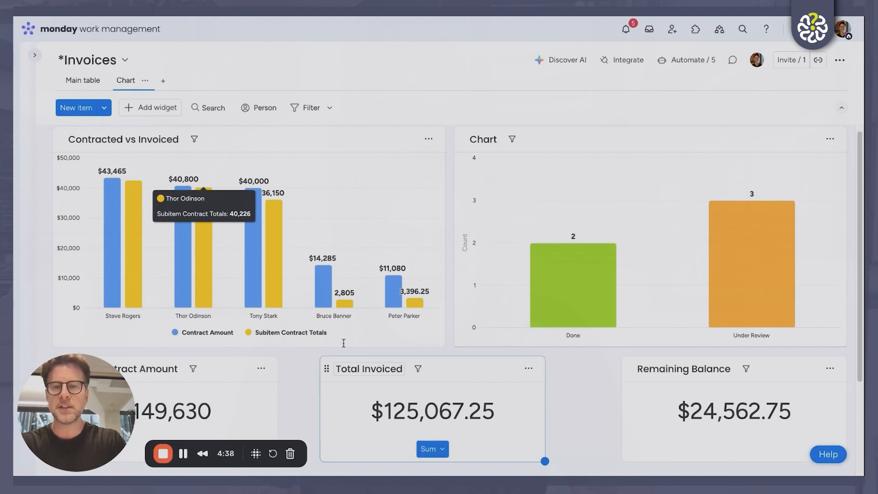